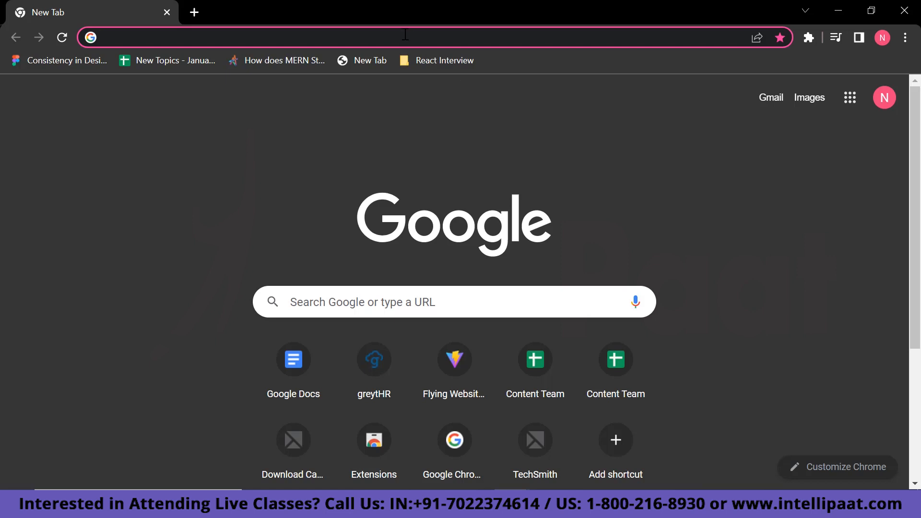
text(ww)
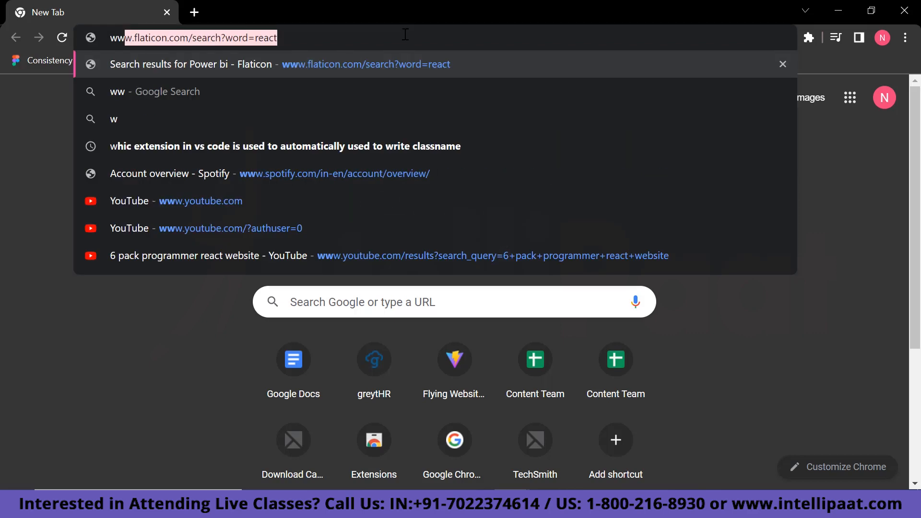
text(w.)
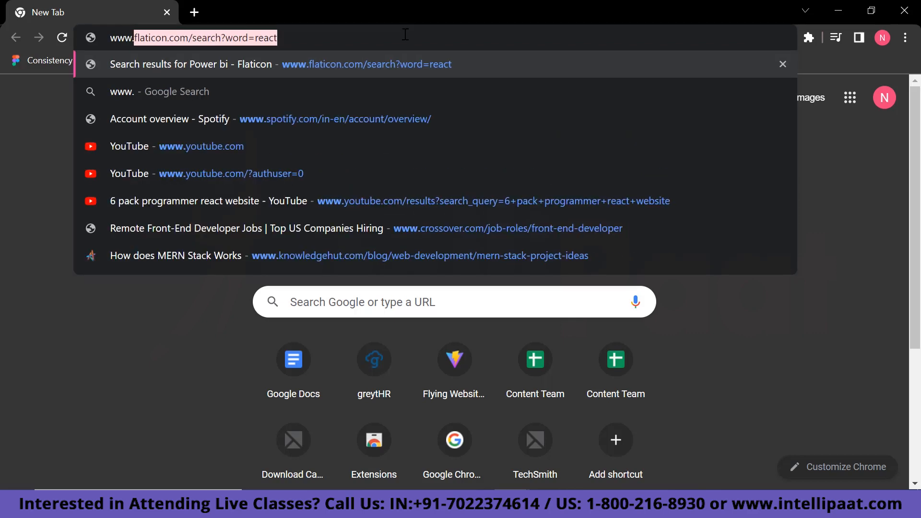
text(mong)
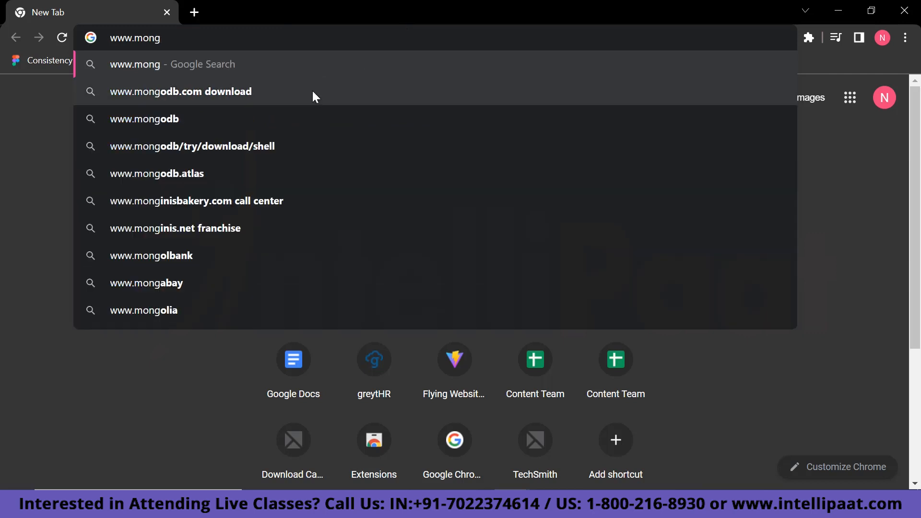
click(265, 96)
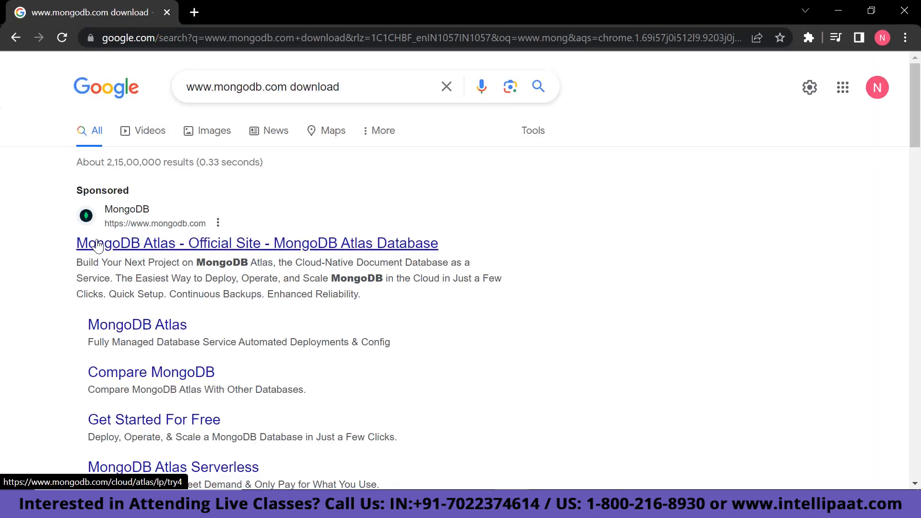
click(175, 248)
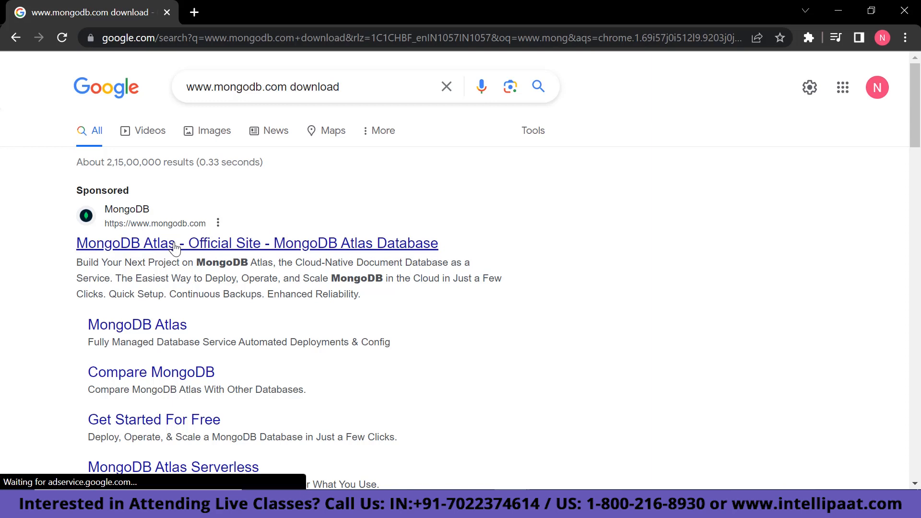
click(271, 249)
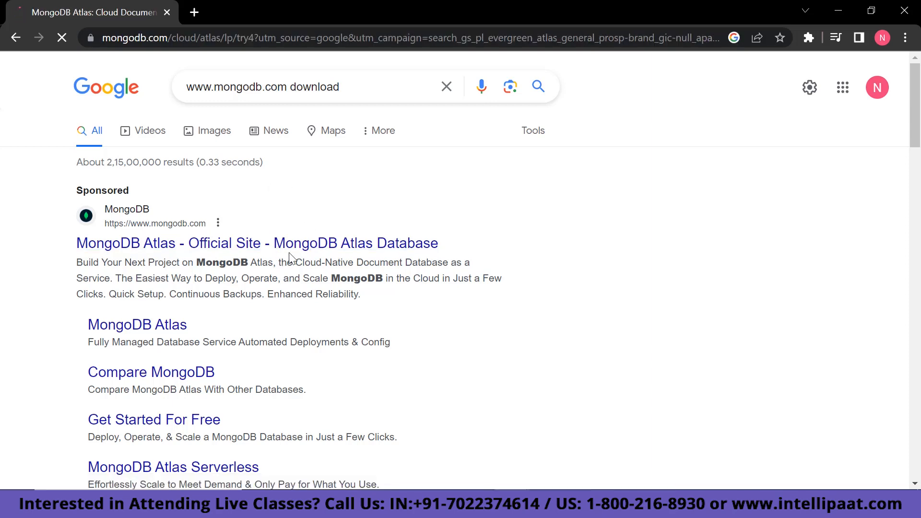
click(16, 38)
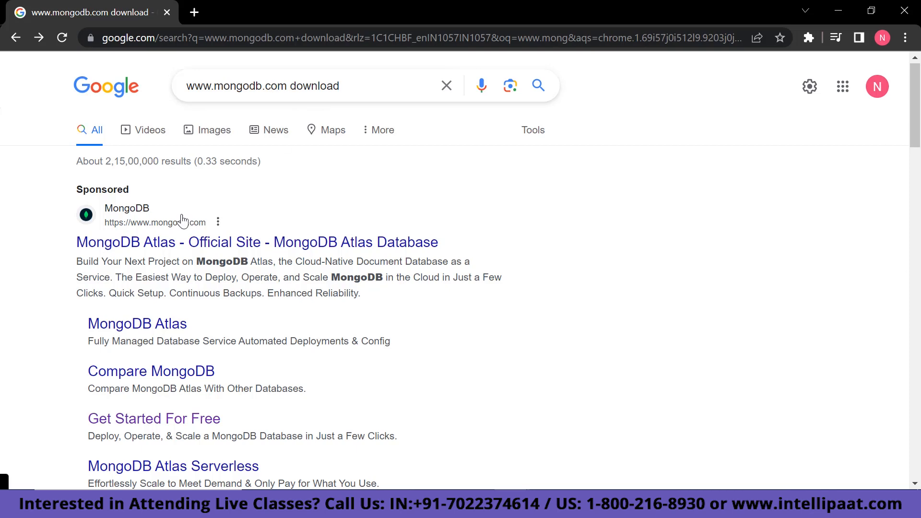
Open the MongoDB Community Server Download page from the search results.
scroll(14, 314, down, 1)
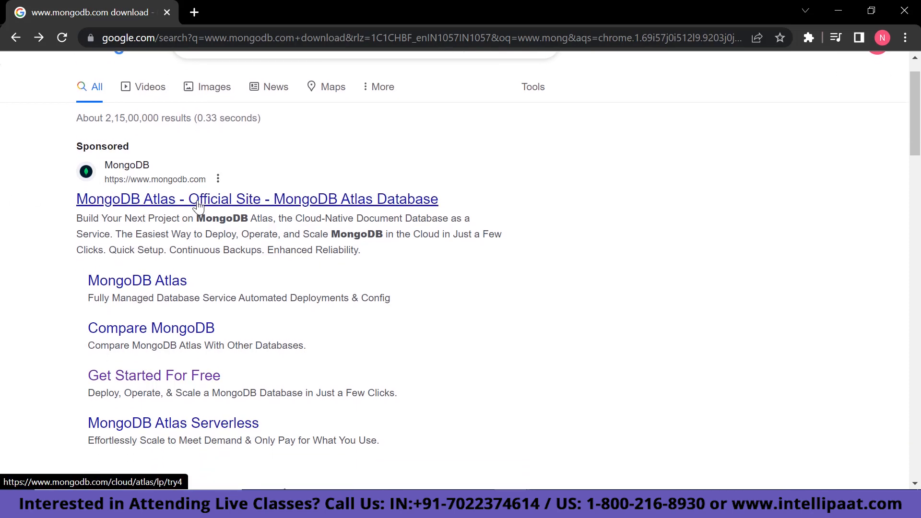
scroll(198, 206, down, 3)
scroll(27, 279, down, 2)
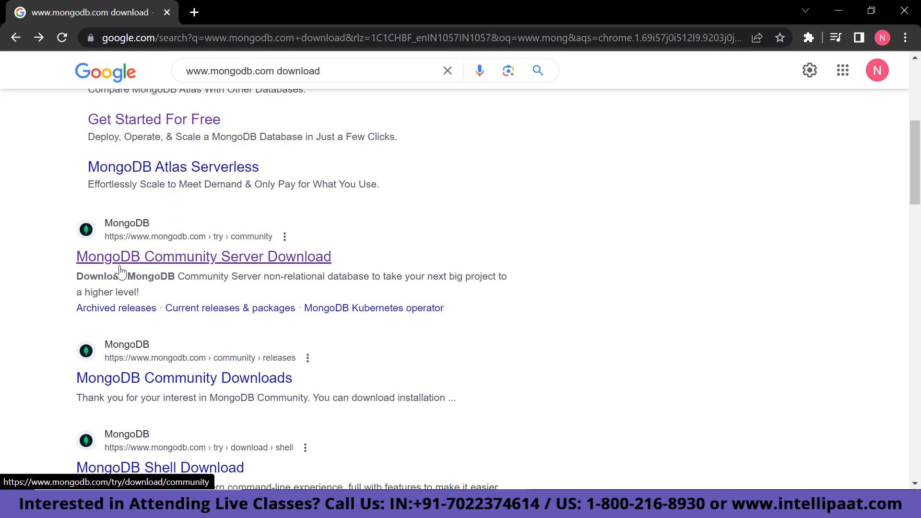
click(136, 261)
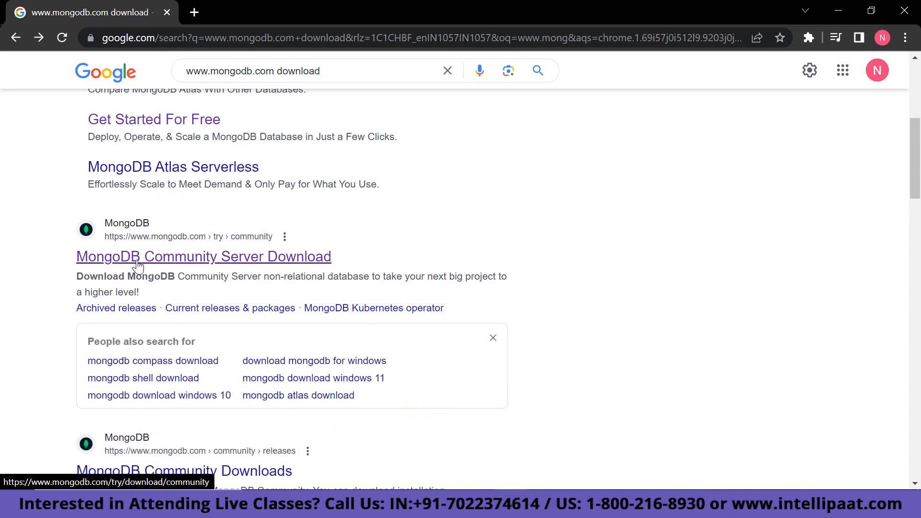
click(292, 259)
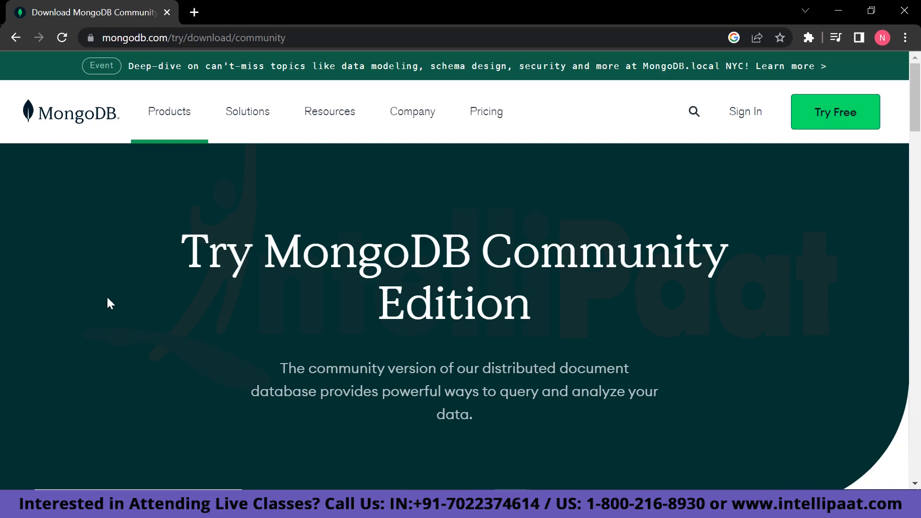
Examine the MongoDB Community Server description and its version, platform and package download options.
scroll(107, 298, down, 3)
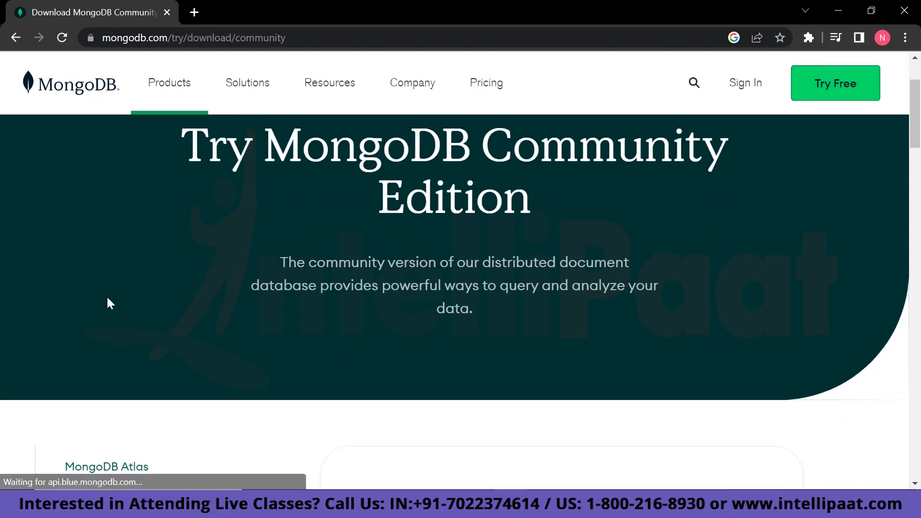
scroll(108, 303, down, 4)
scroll(281, 329, down, 2)
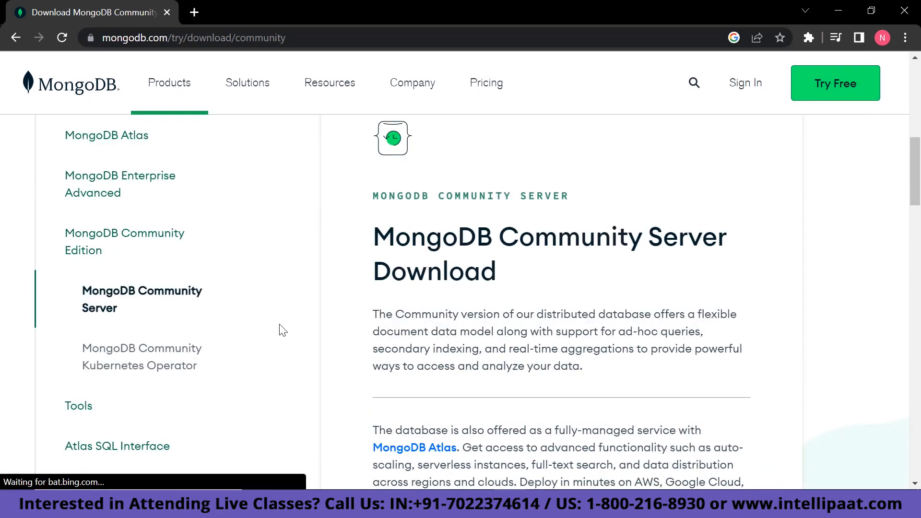
scroll(384, 321, down, 1)
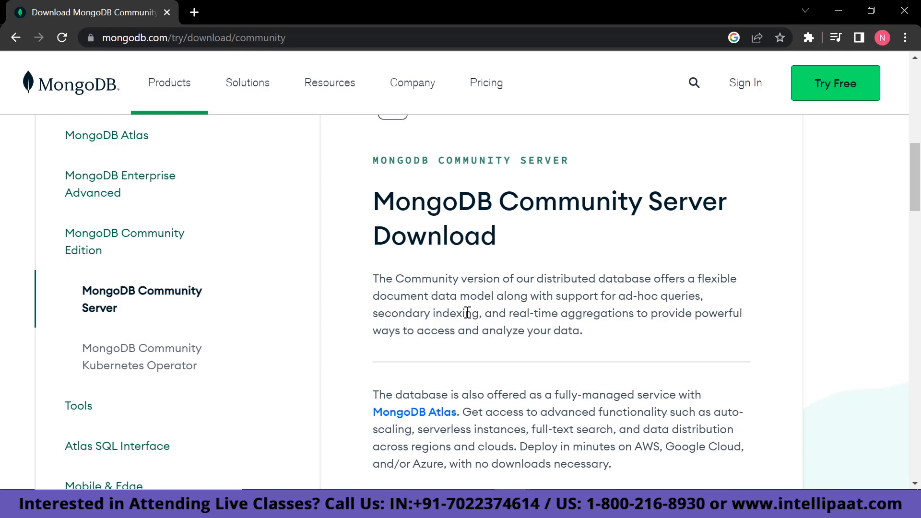
scroll(467, 313, down, 1)
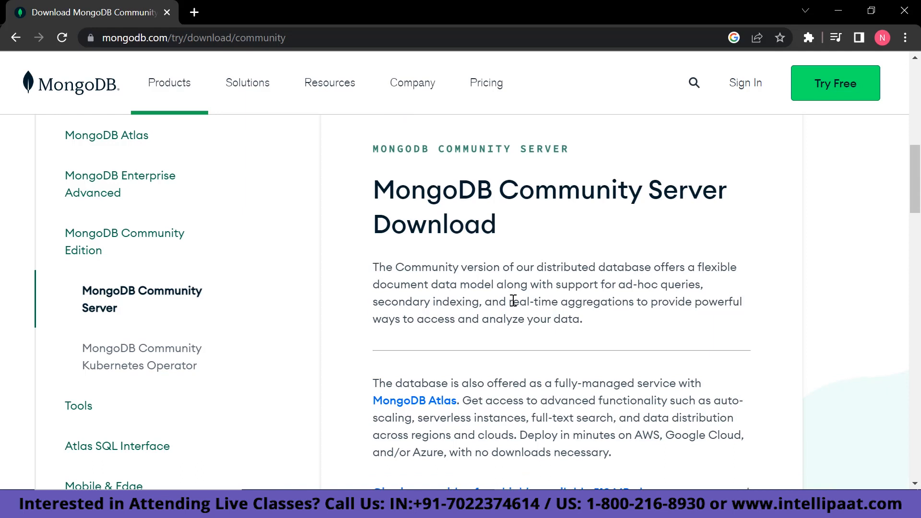
scroll(512, 300, down, 1)
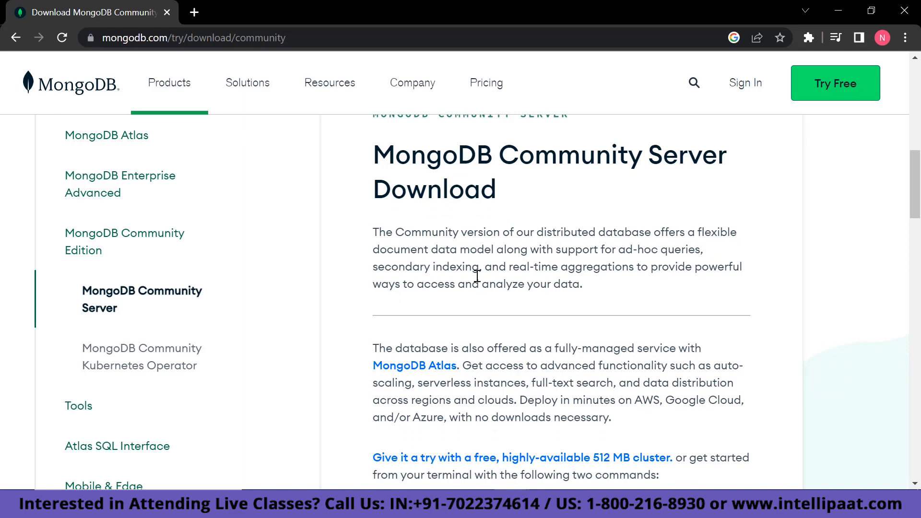
scroll(477, 276, down, 1)
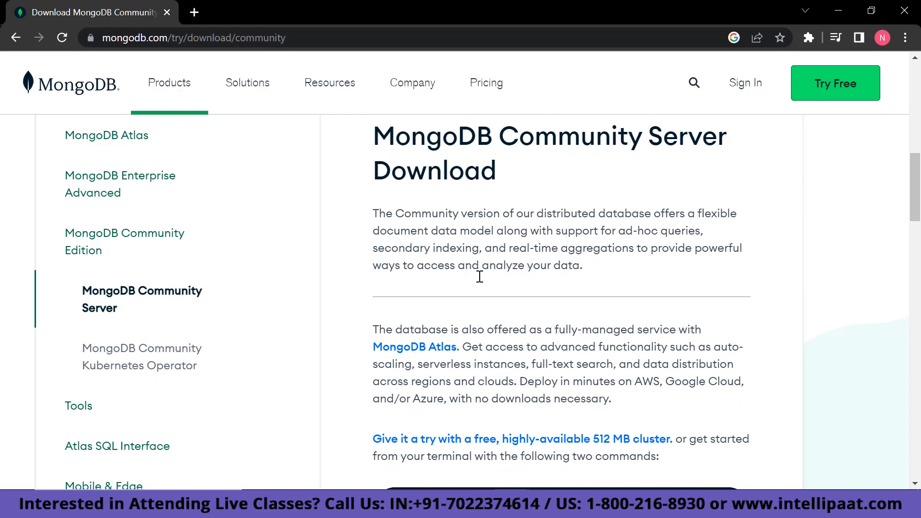
scroll(479, 276, down, 5)
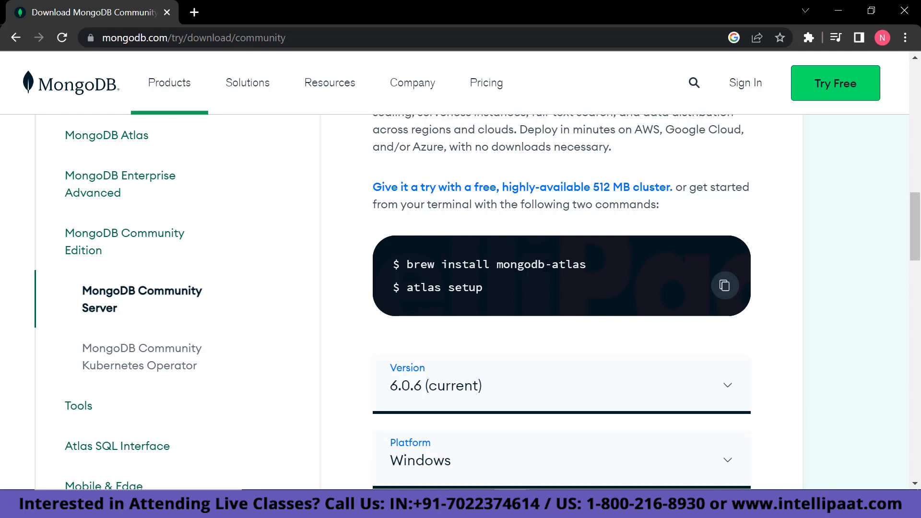
scroll(477, 287, down, 1)
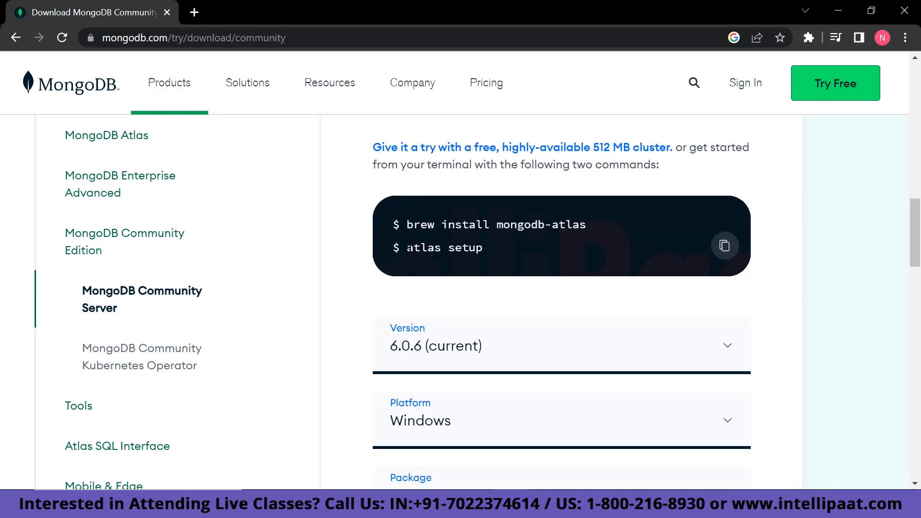
scroll(480, 245, down, 3)
scroll(417, 304, up, 2)
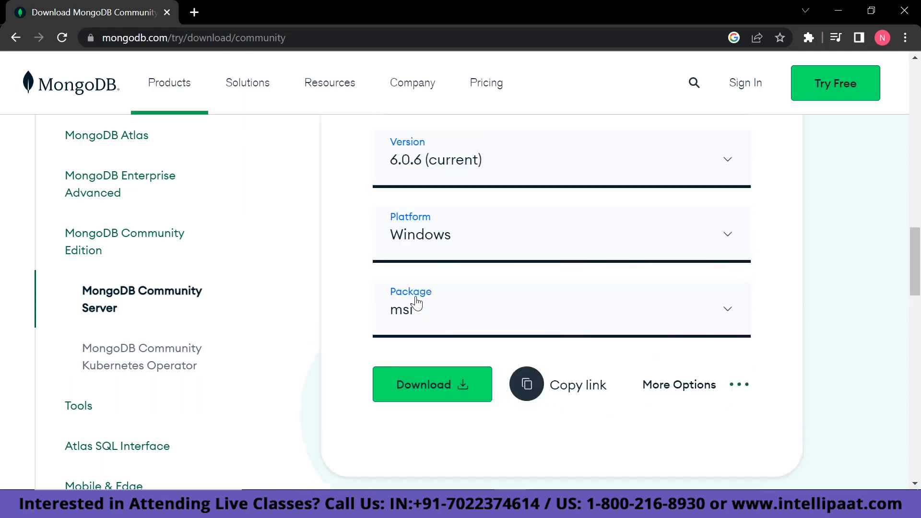
scroll(390, 398, down, 2)
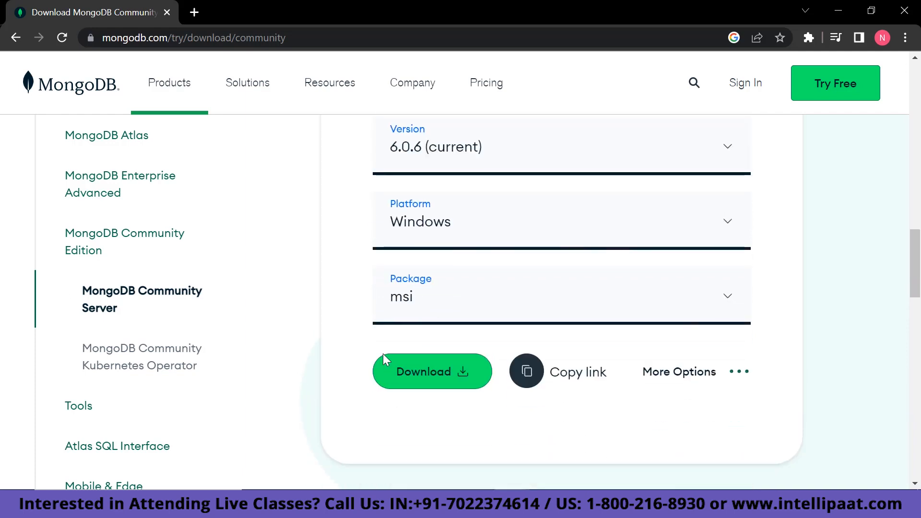
scroll(317, 243, up, 1)
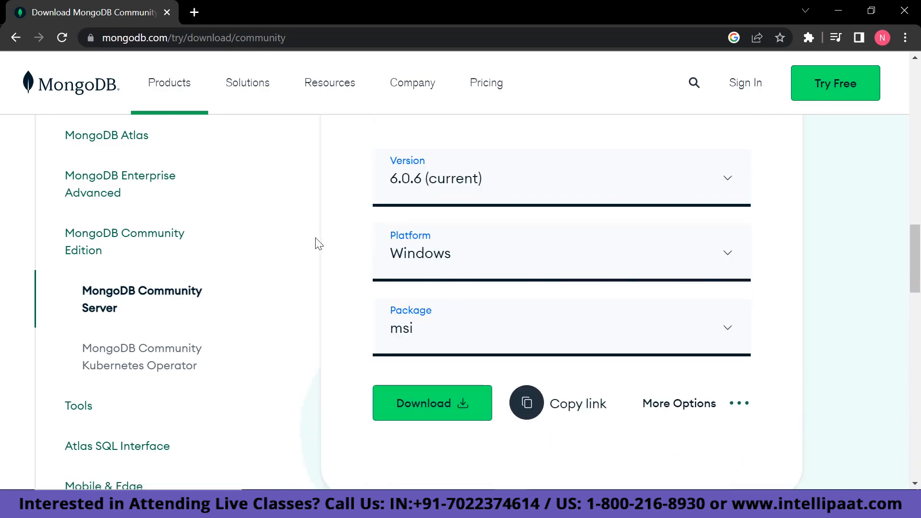
scroll(379, 278, up, 1)
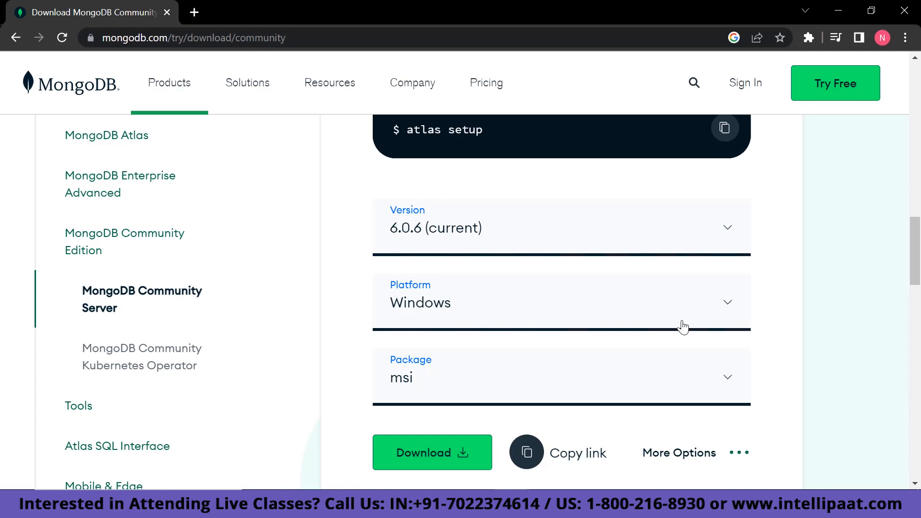
Look through the platforms offered for the Community Server download and close the list, leaving Windows selected.
click(726, 310)
scroll(525, 400, down, 1)
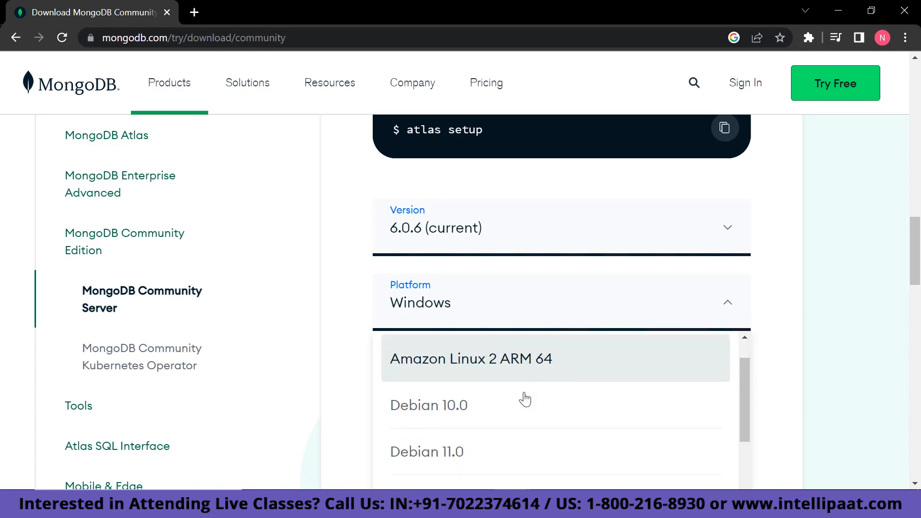
scroll(474, 408, down, 1)
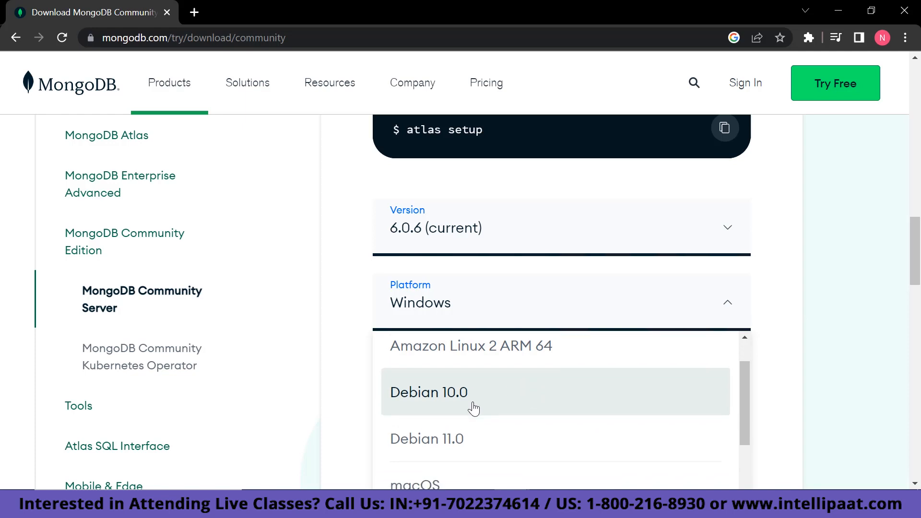
scroll(474, 408, down, 2)
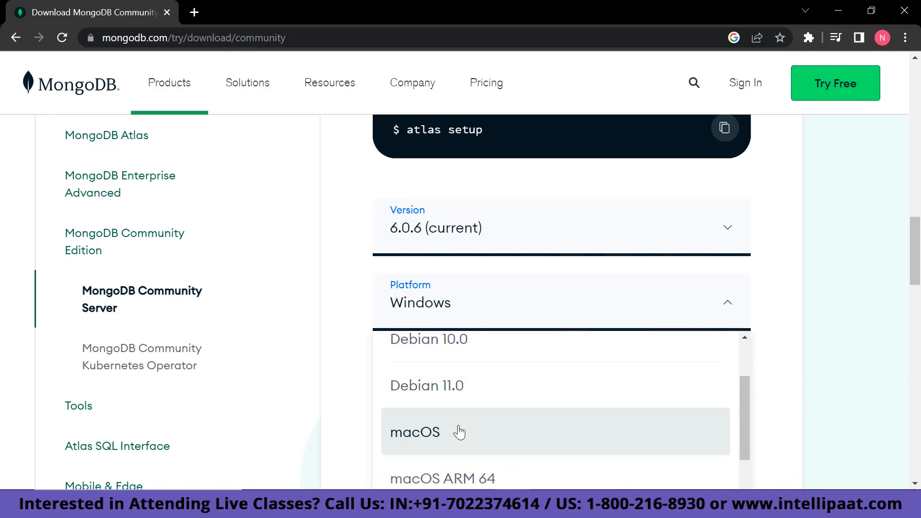
scroll(459, 431, down, 2)
scroll(460, 431, down, 8)
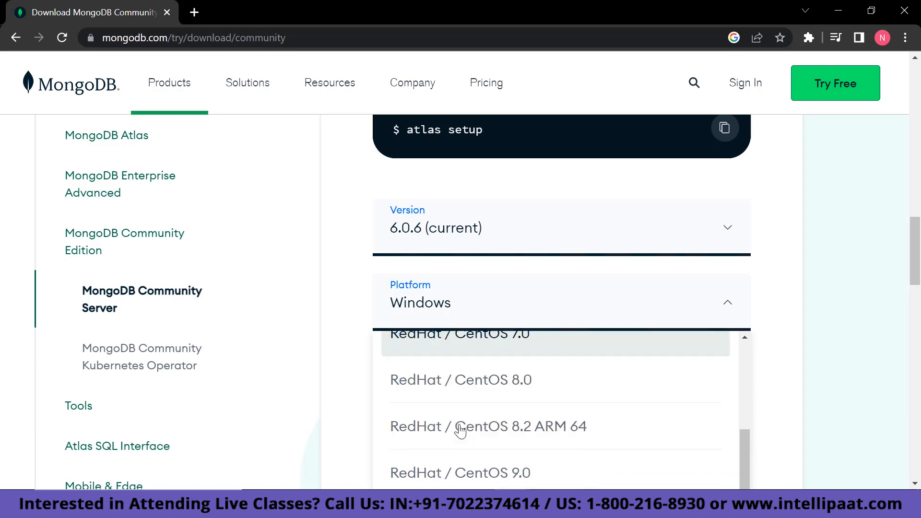
scroll(460, 431, down, 2)
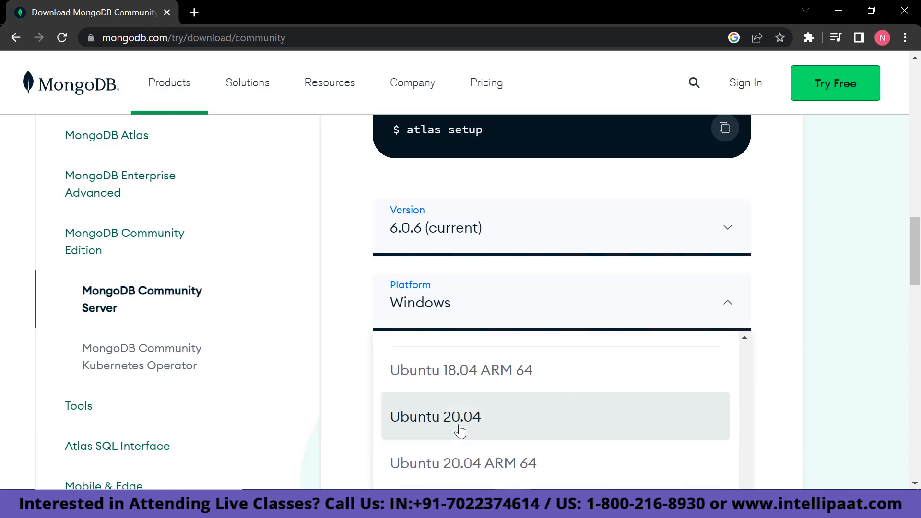
scroll(460, 431, up, 7)
scroll(459, 431, up, 1)
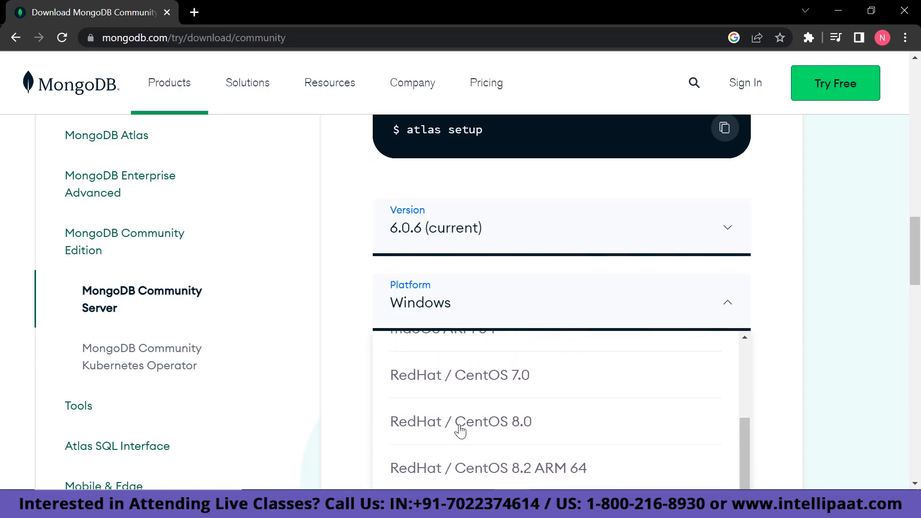
click(418, 315)
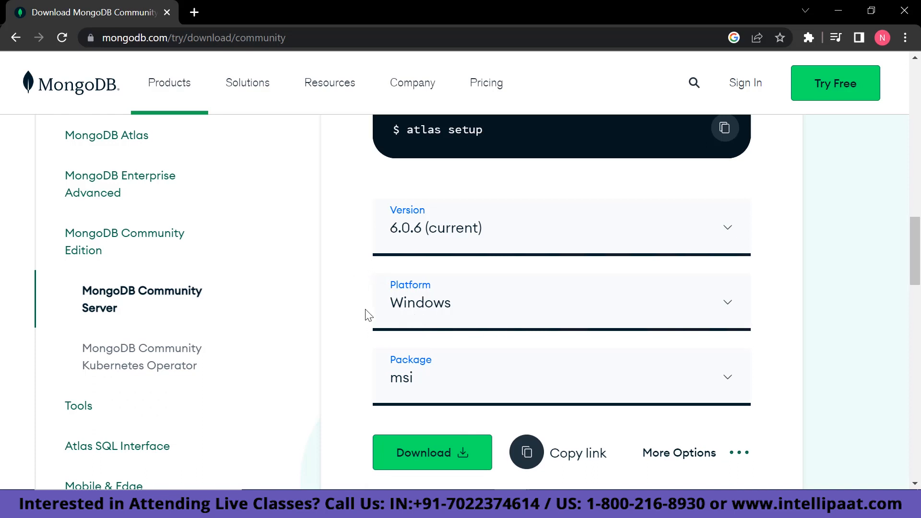
Download the MongoDB 6.0.6 msi package for Windows and launch its installer.
click(442, 451)
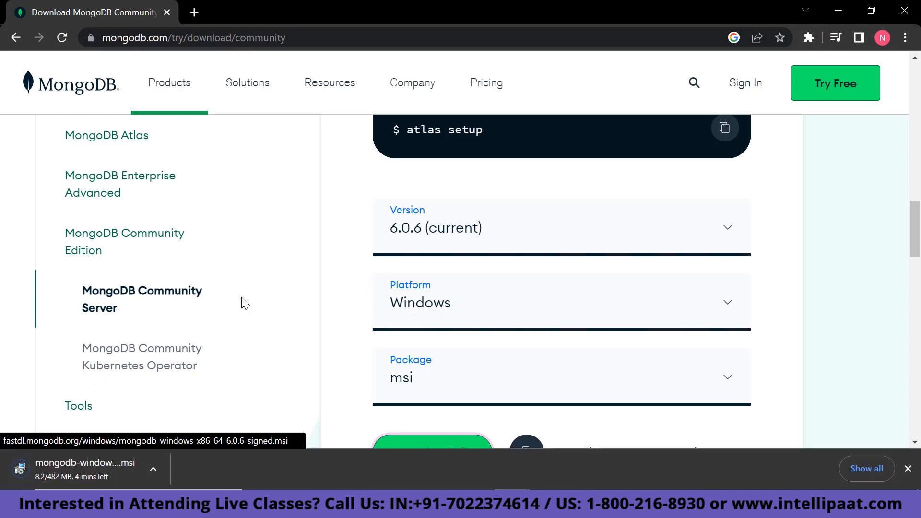
click(82, 475)
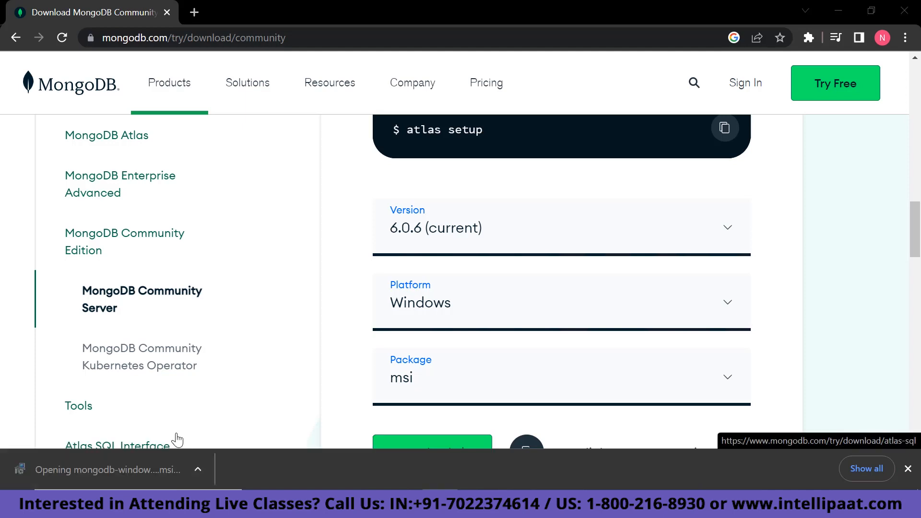
click(177, 439)
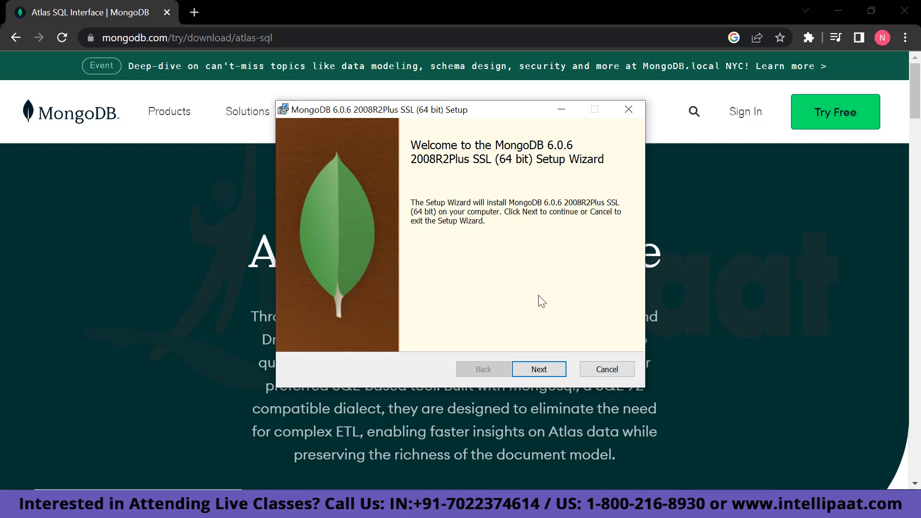
Continue past the setup wizard's welcome page and accept the terms of the End-User License Agreement.
click(544, 367)
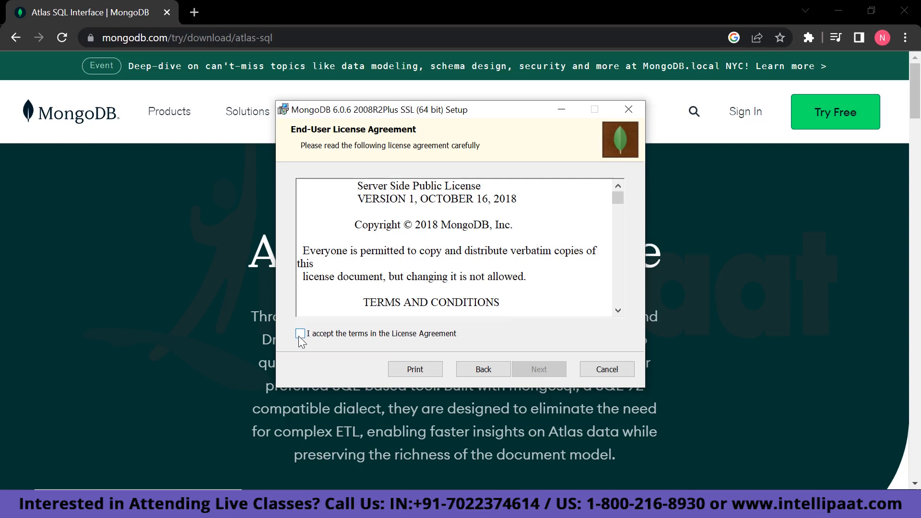
click(299, 333)
click(540, 369)
click(300, 334)
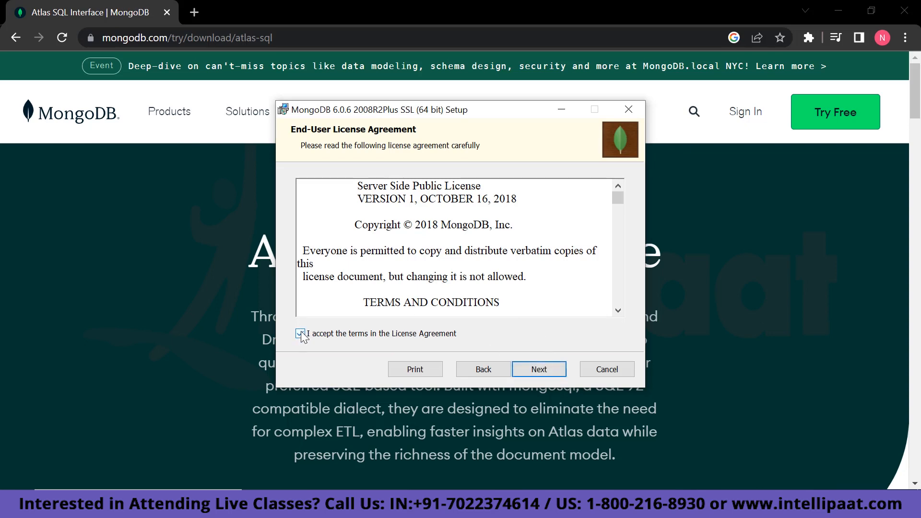
Install MongoDB with the Complete setup type, keeping the default Network Service configuration and the MongoDB Compass installation enabled.
click(539, 369)
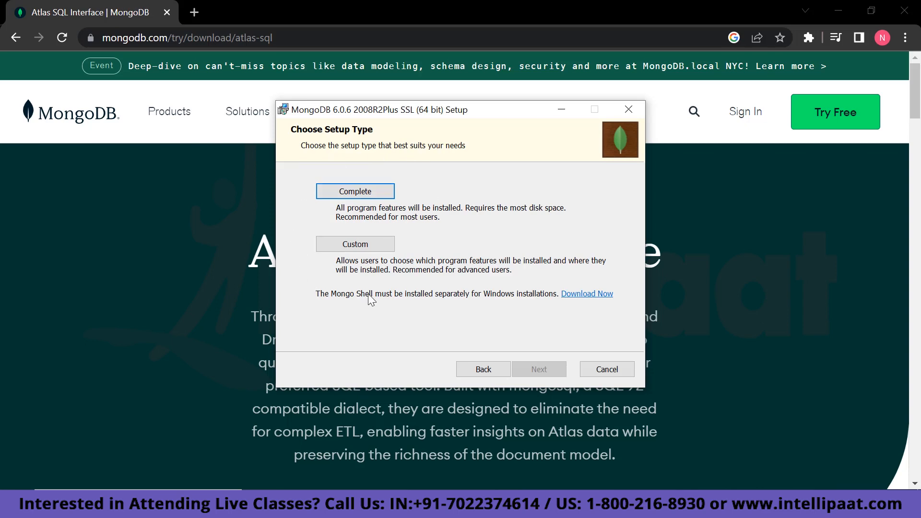
click(384, 192)
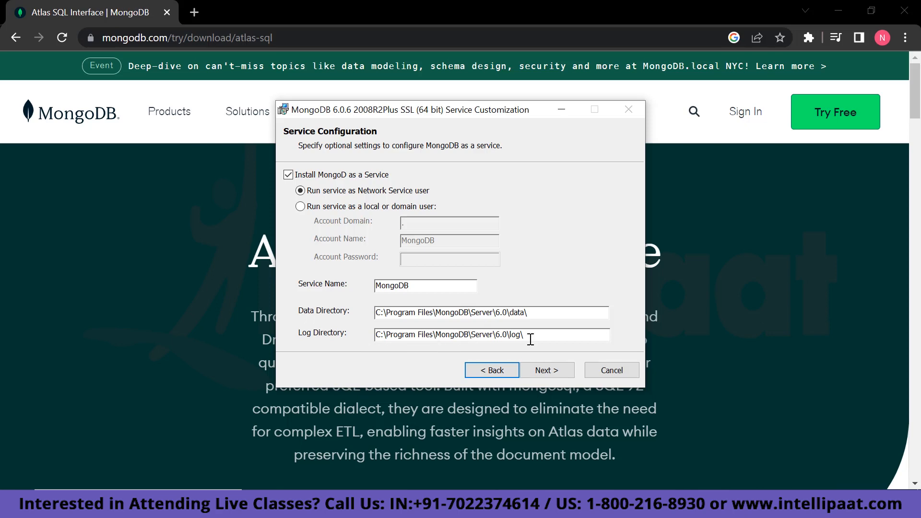
click(544, 373)
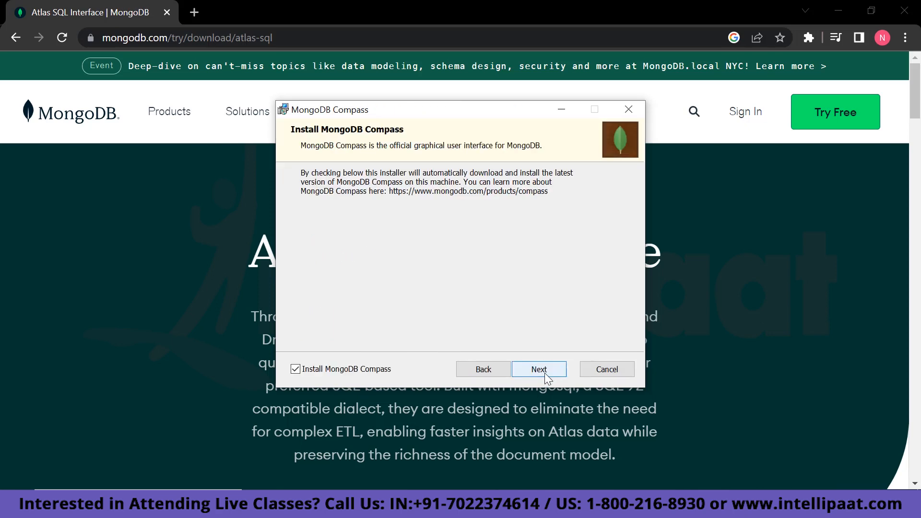
click(545, 372)
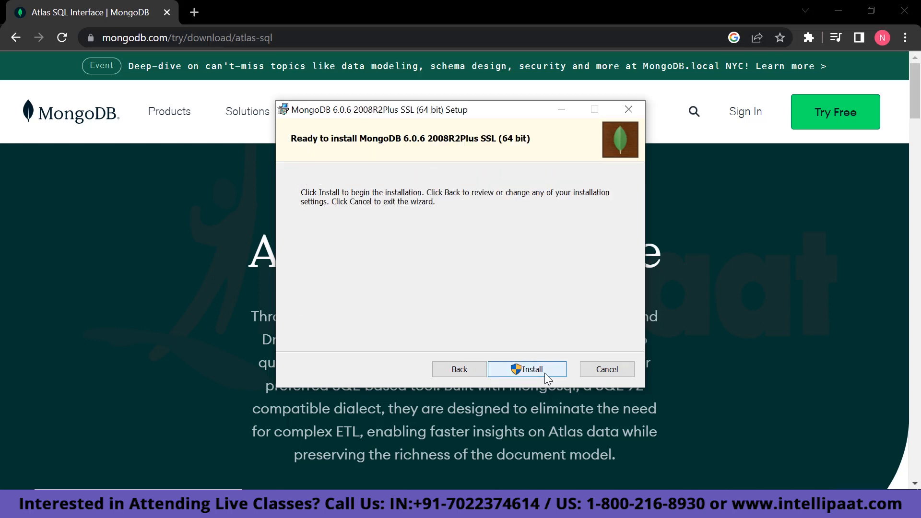
click(545, 373)
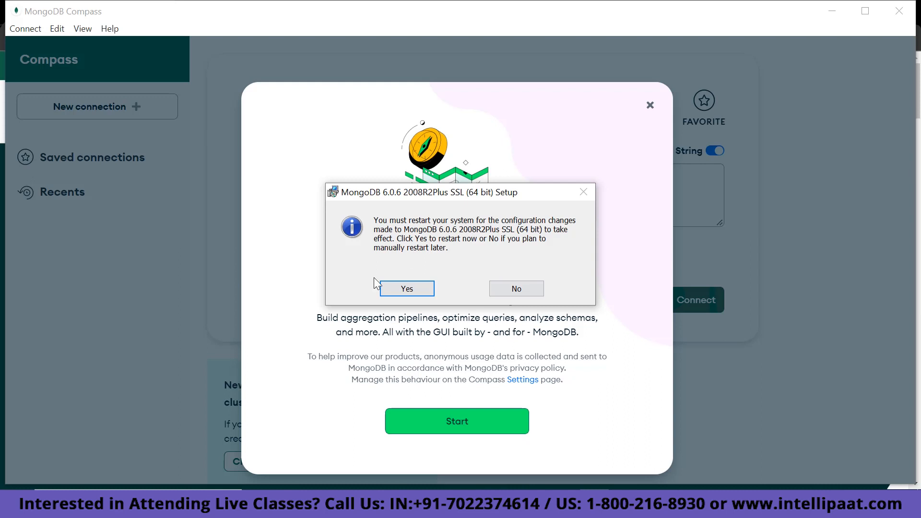
Switch to MongoDB Compass, dismiss its welcome dialog and look over the New Connection page.
click(649, 106)
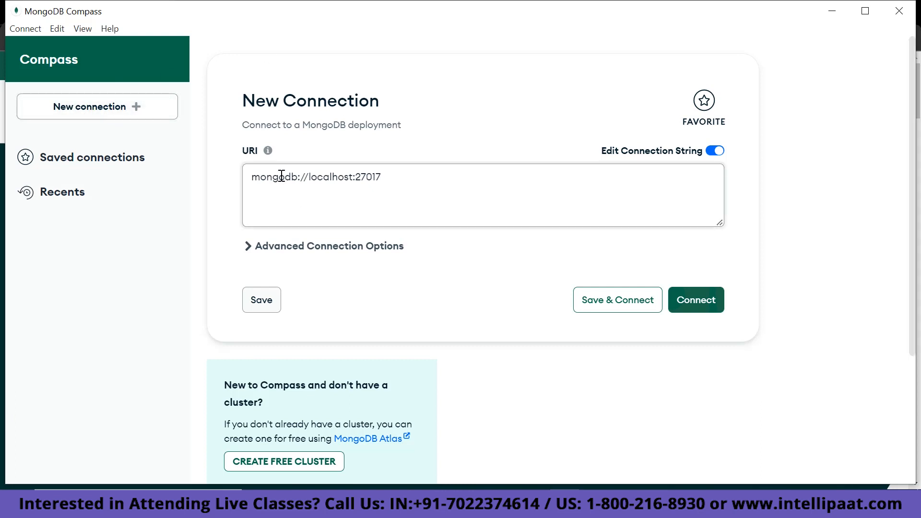
scroll(271, 299, down, 4)
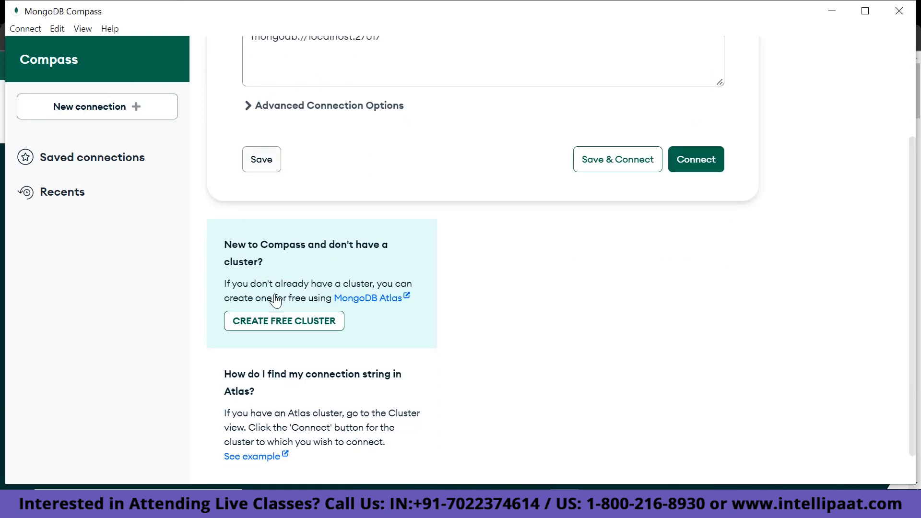
scroll(276, 301, up, 4)
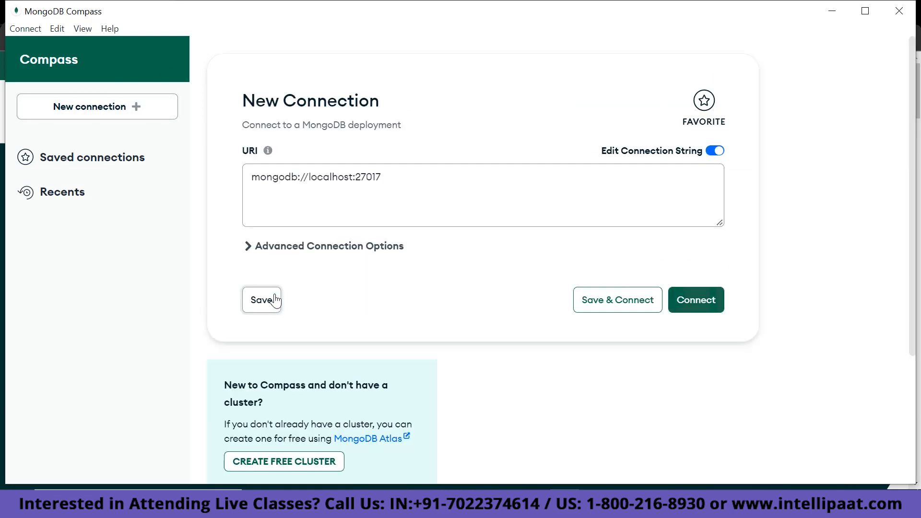